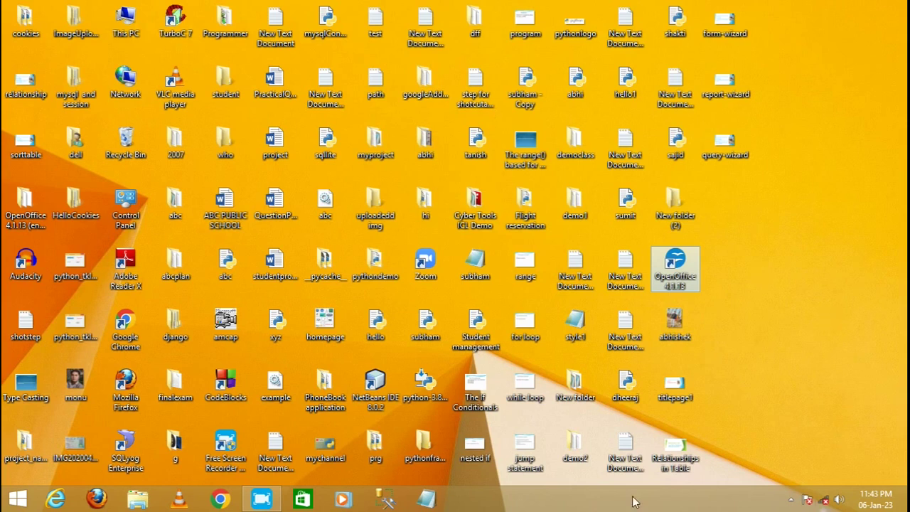
- Launch OpenOffice and set up a new database, registered in OpenOffice and opened for editing once saved
double_click(680, 263)
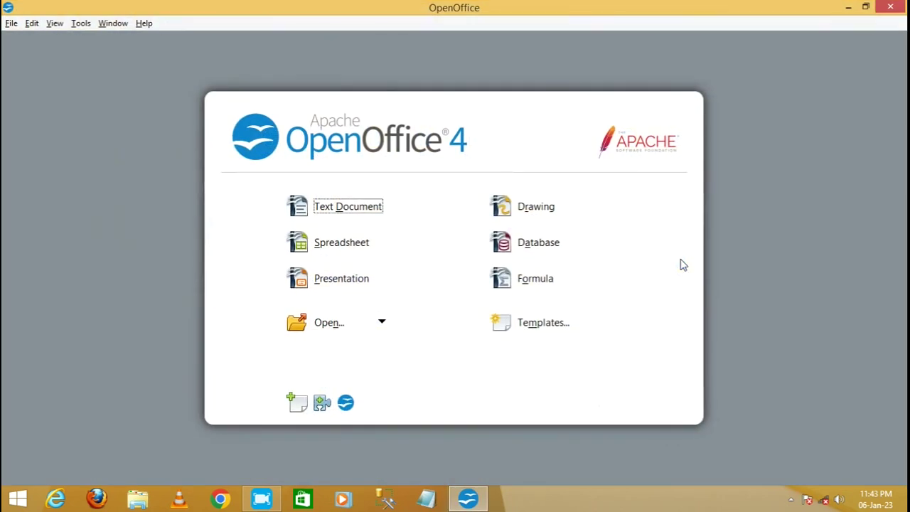
left_click(509, 244)
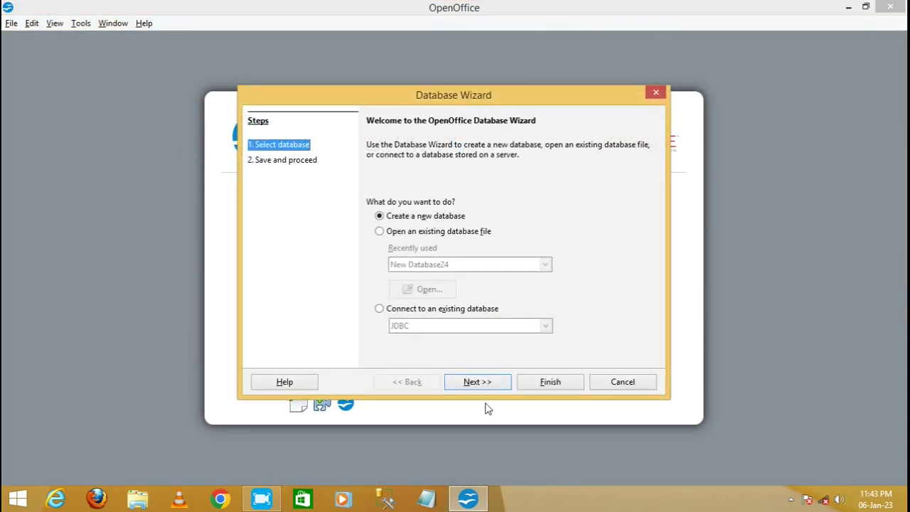
left_click(475, 384)
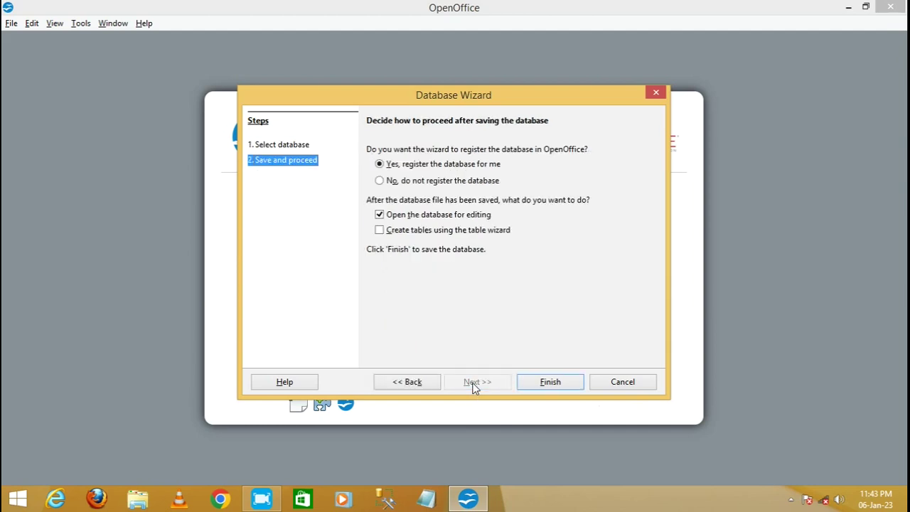
left_click(549, 383)
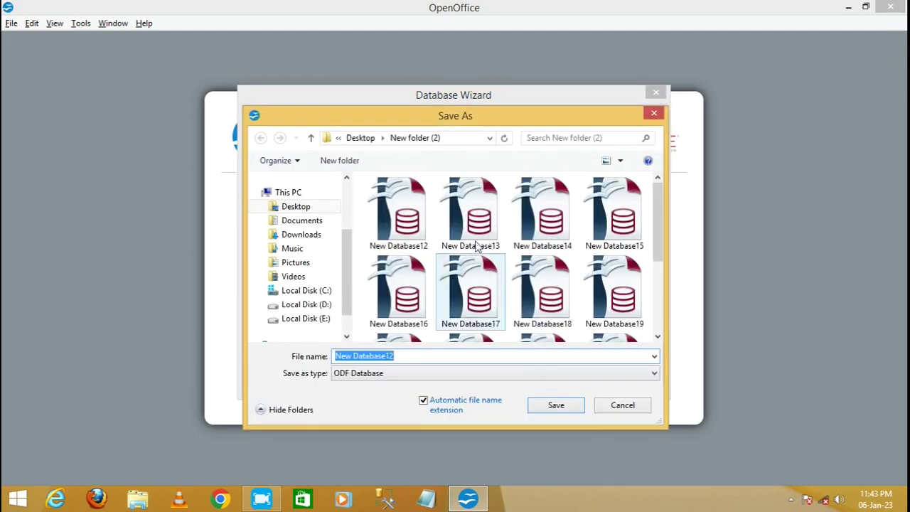
- Save the new database as New Database25 in New folder (2)
left_click(403, 354)
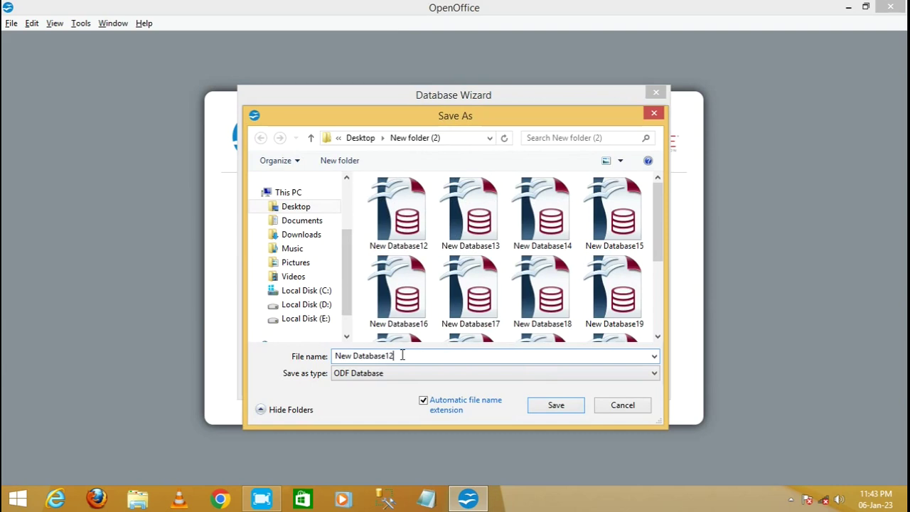
key("BackSpace")
key("BackSpace")
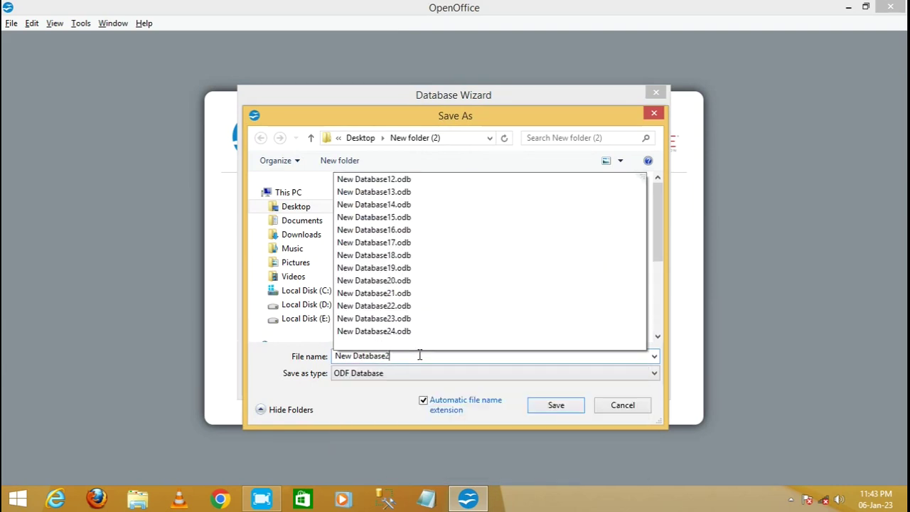
type("25")
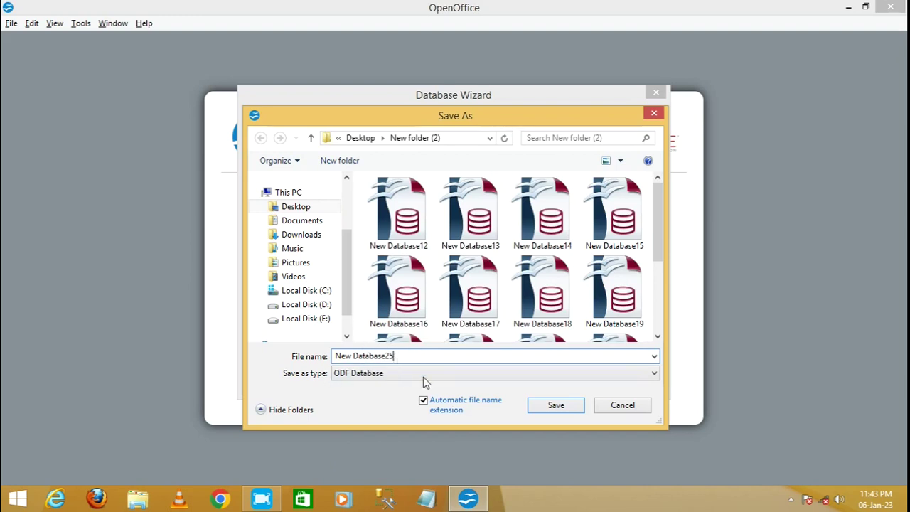
left_click(541, 409)
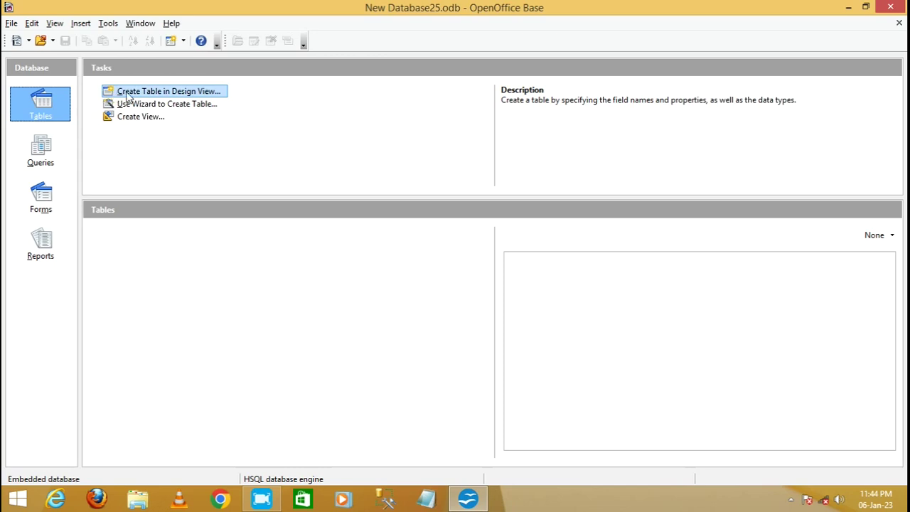
- Create a table in Design View and add a first field Item_Id of type Integer [ INTEGER ]
left_click(190, 95)
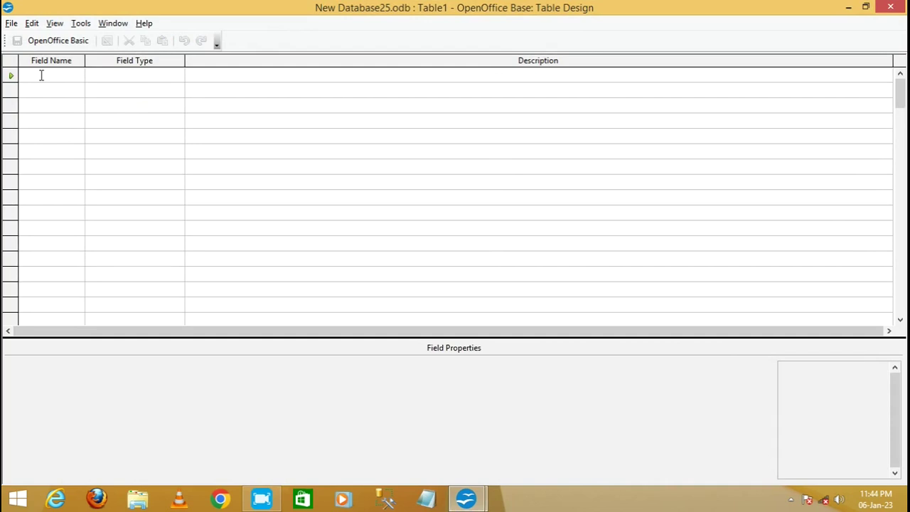
type("Item")
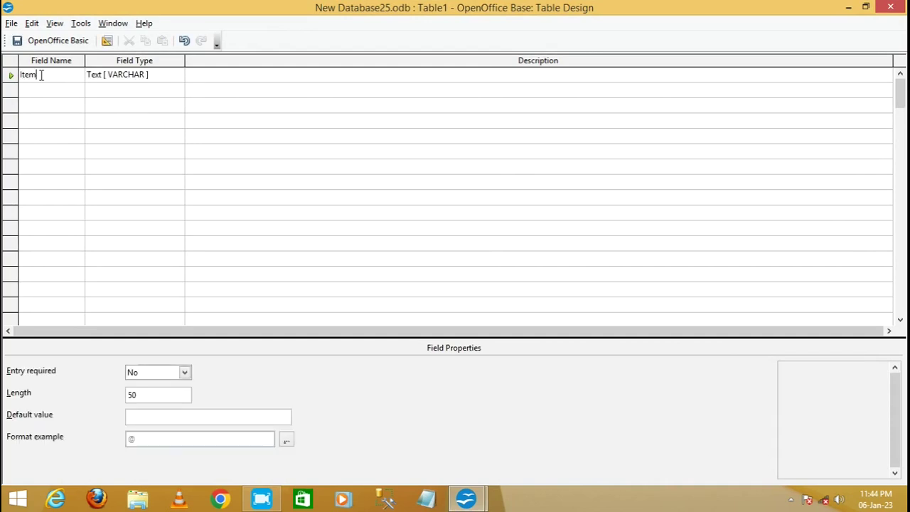
type("_Id")
left_click(160, 76)
left_click(178, 76)
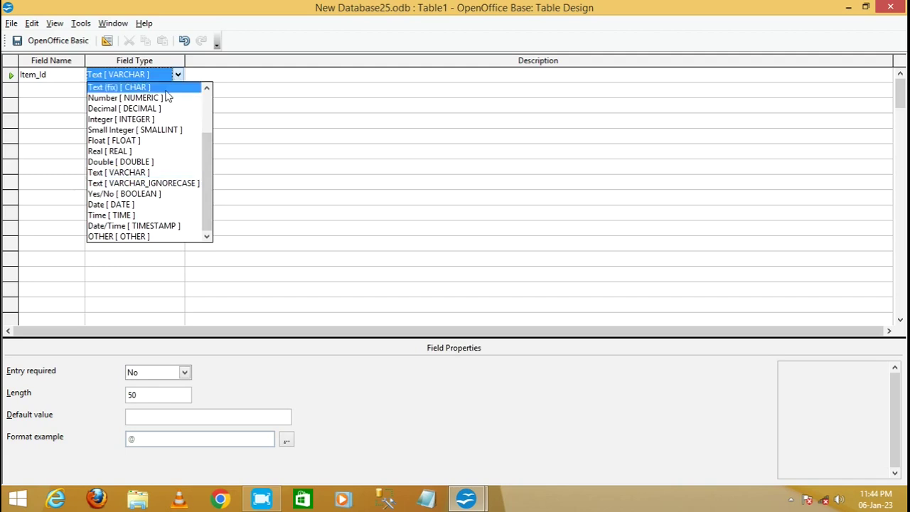
left_click(110, 121)
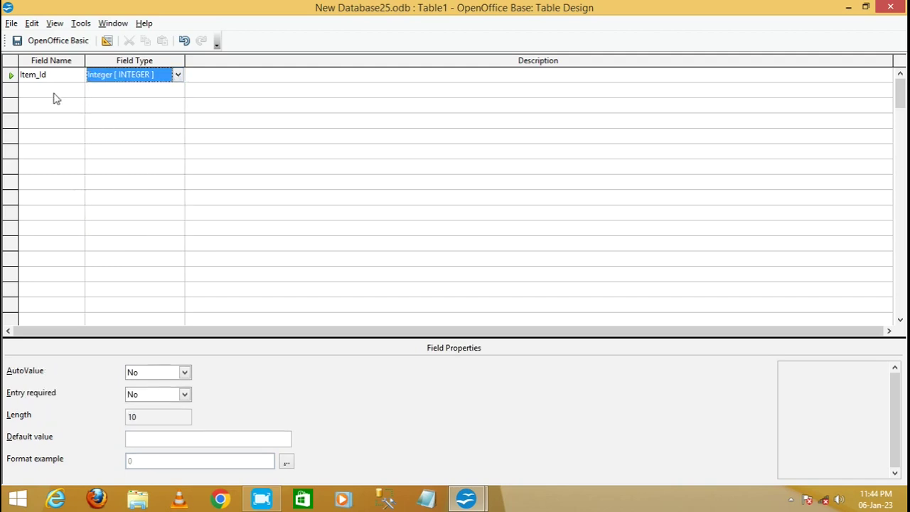
- Add an Item field of type Text [ VARCHAR ] and a Price field of type Integer [ INTEGER ]
left_click(39, 90)
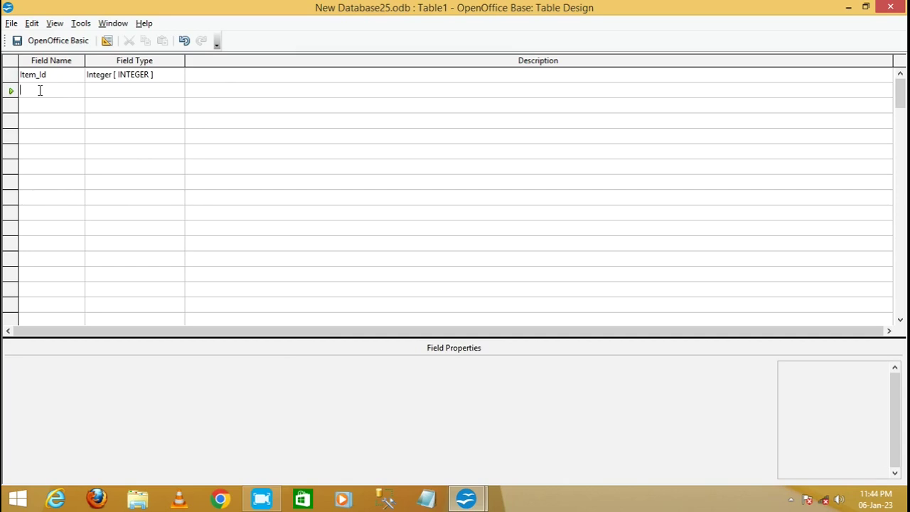
type("Item")
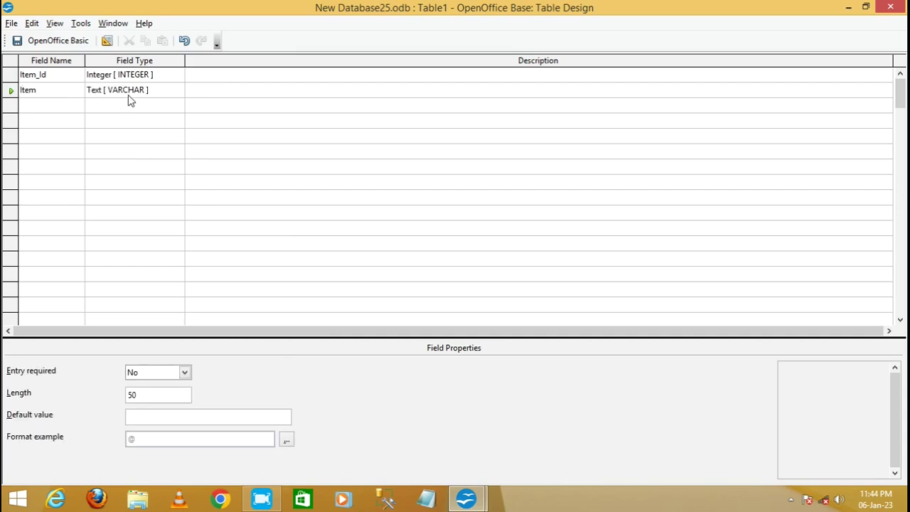
left_click(45, 107)
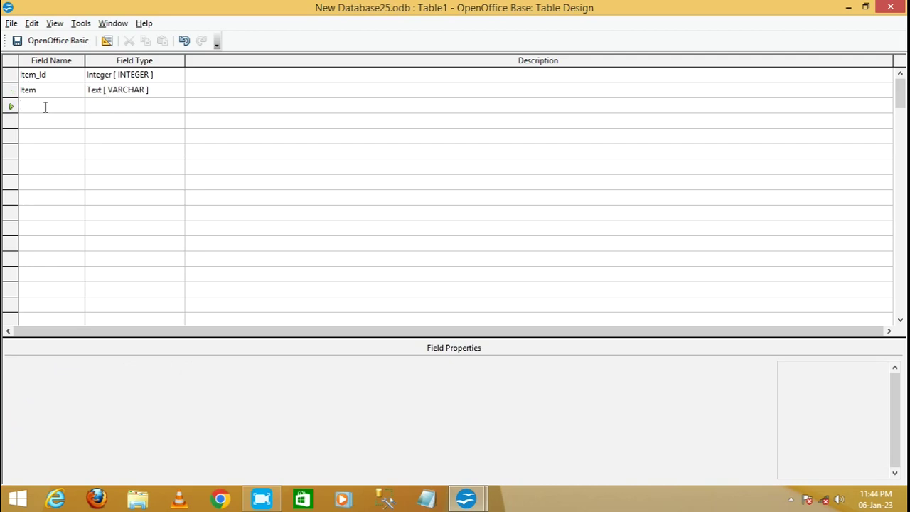
type("Price")
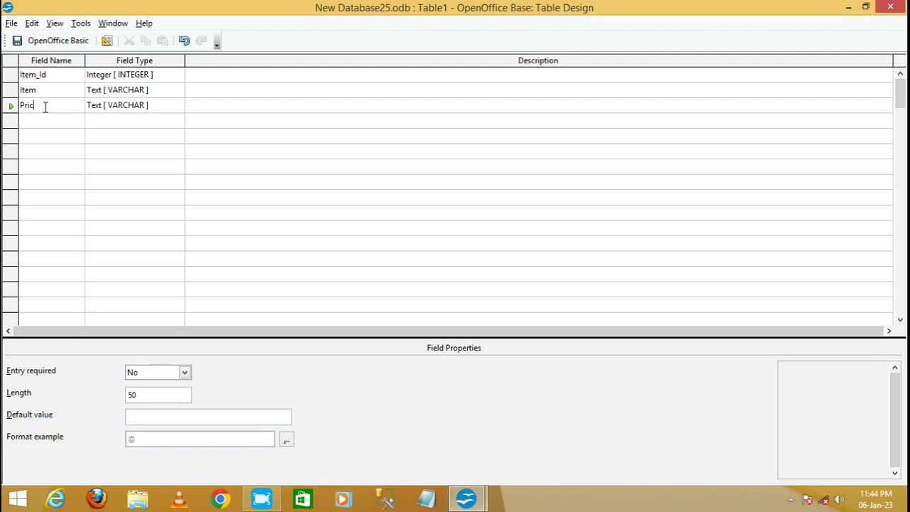
left_click(155, 109)
left_click(177, 106)
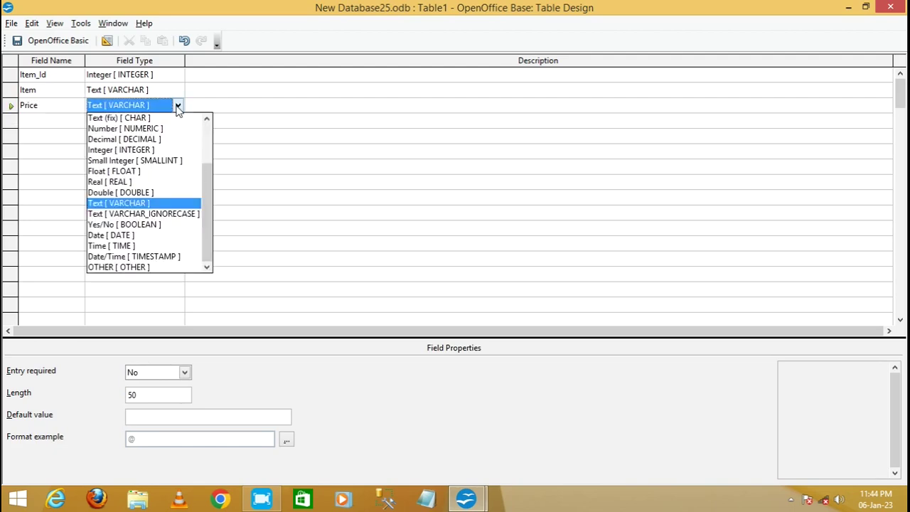
left_click(105, 150)
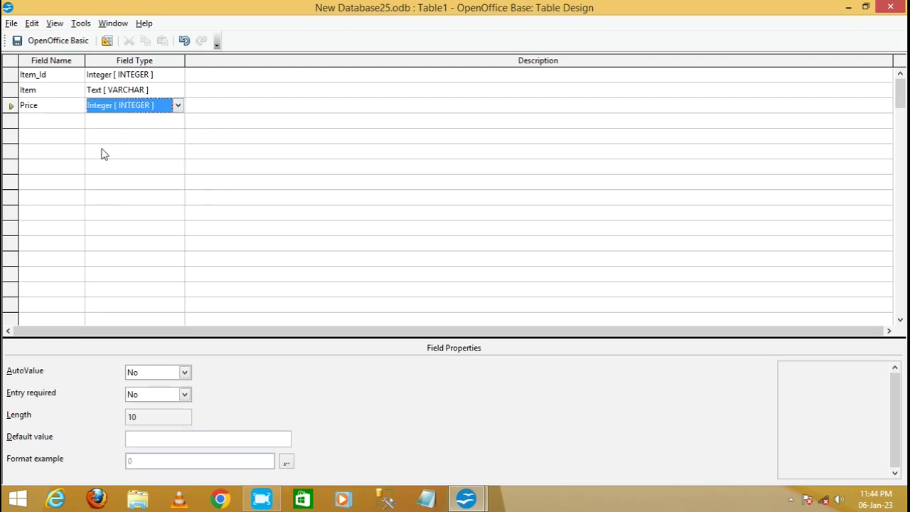
- Make Item_Id the primary key, then save the table design as Table1 and close it
left_click(10, 76)
right_click(10, 76)
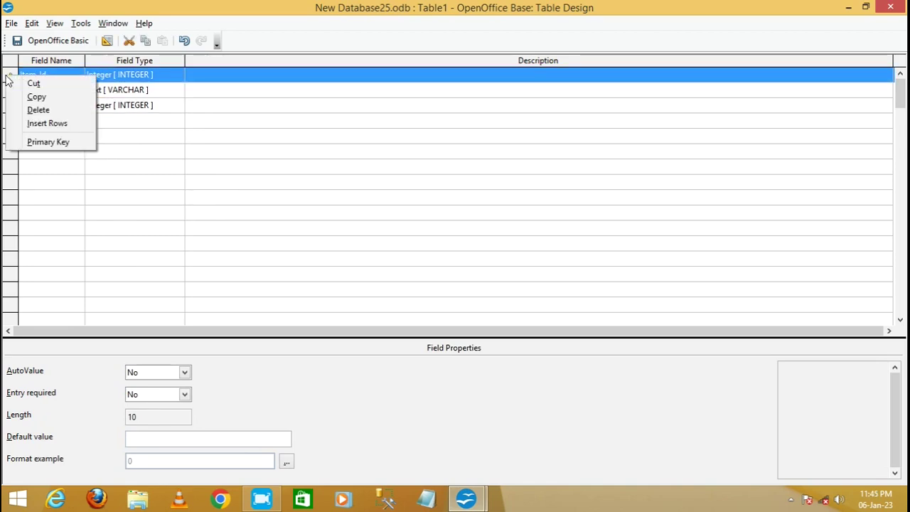
left_click(44, 144)
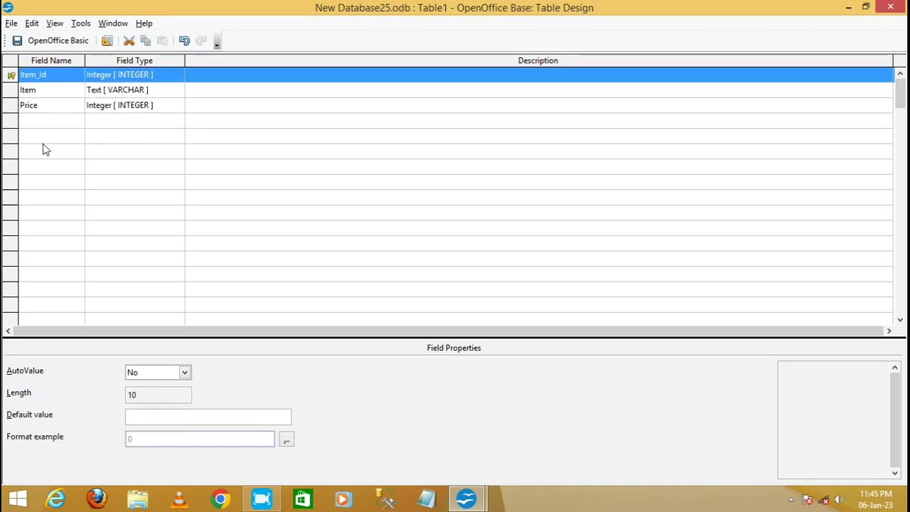
left_click(17, 40)
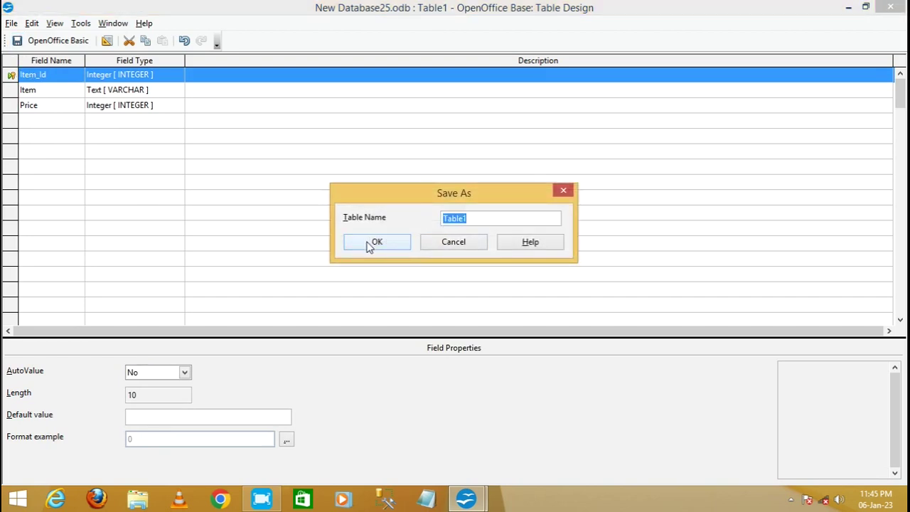
left_click(371, 243)
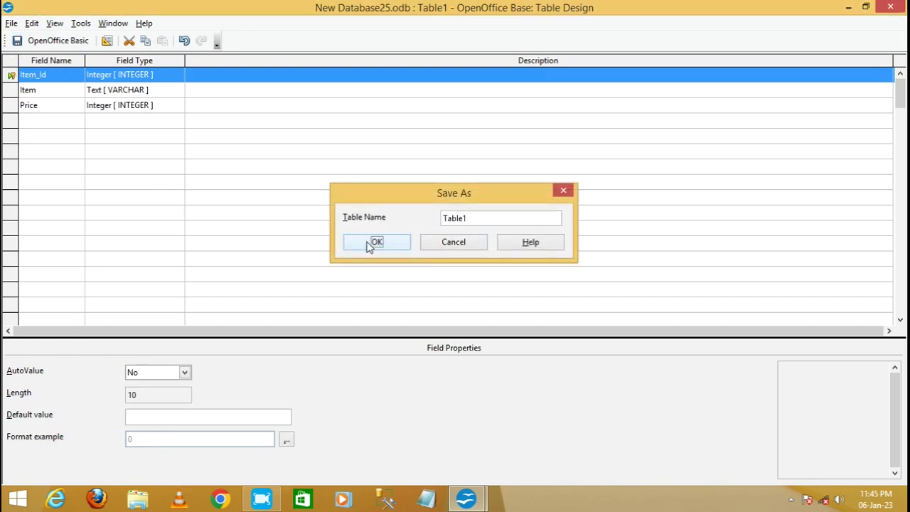
left_click(890, 6)
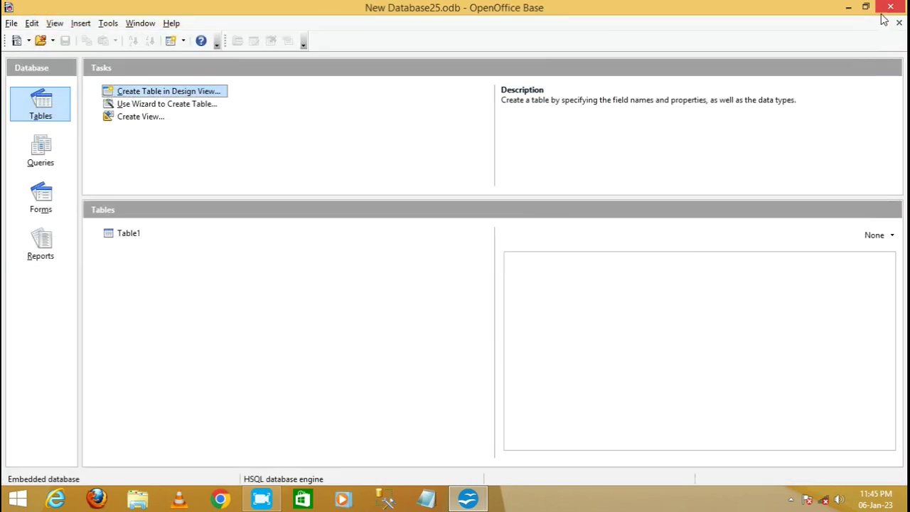
- Open Table1 for data entry and enter the first record: Item_Id 1, Item Camera, Price 42000
double_click(108, 233)
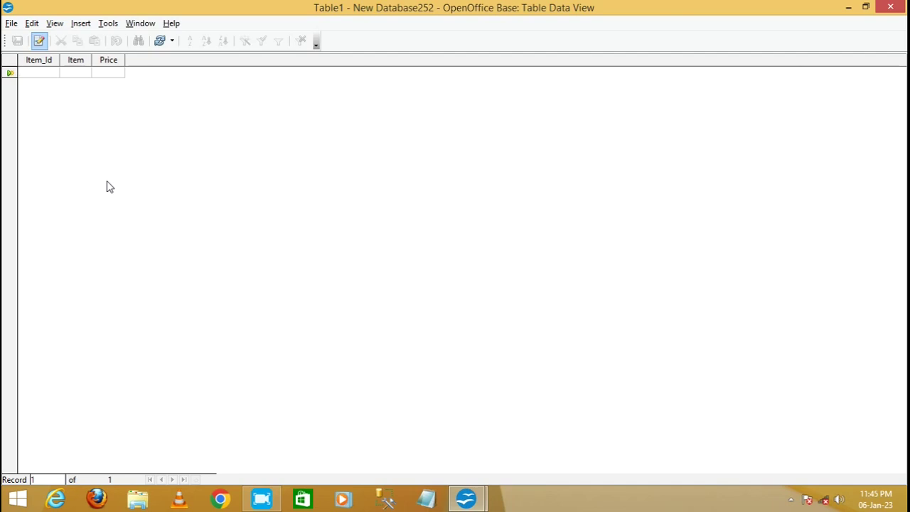
type("1")
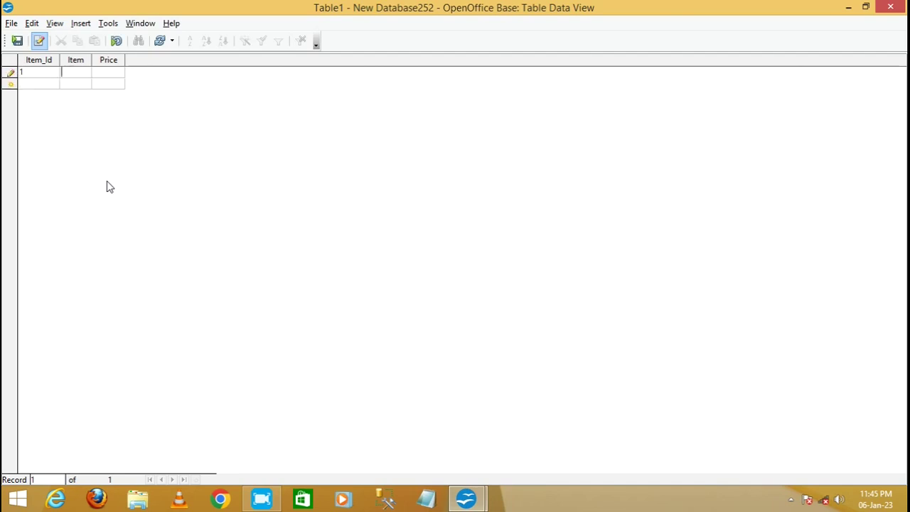
type("Camera")
key("Tab")
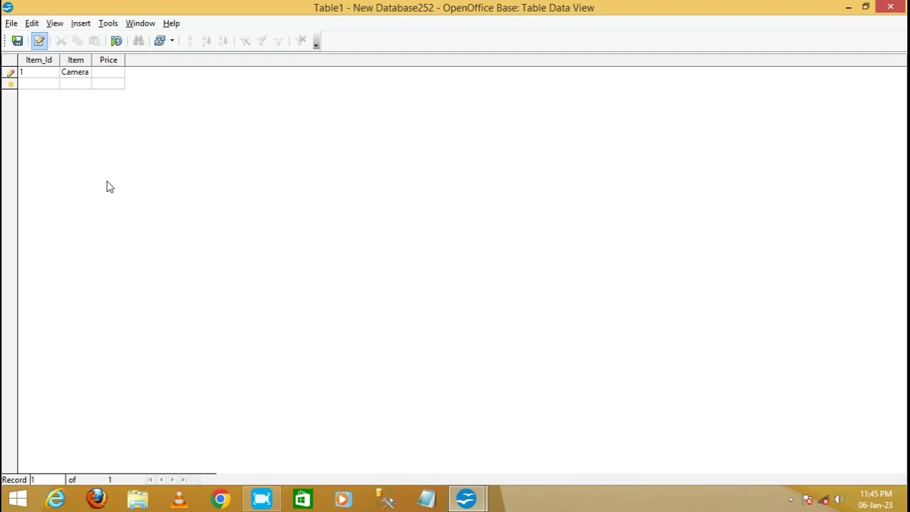
type("42000")
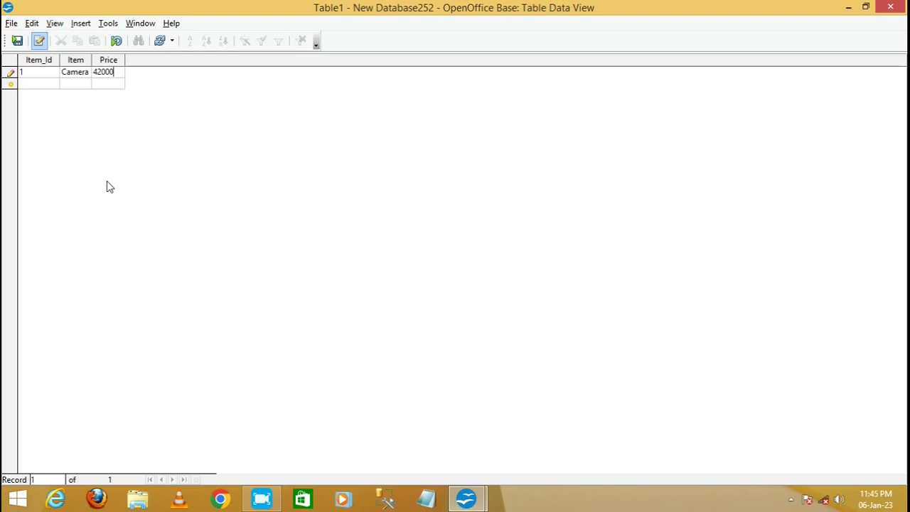
- Enter the second record in Table1: Item_Id 2, Item ipad, Price 27000
left_click(39, 85)
type("2 ")
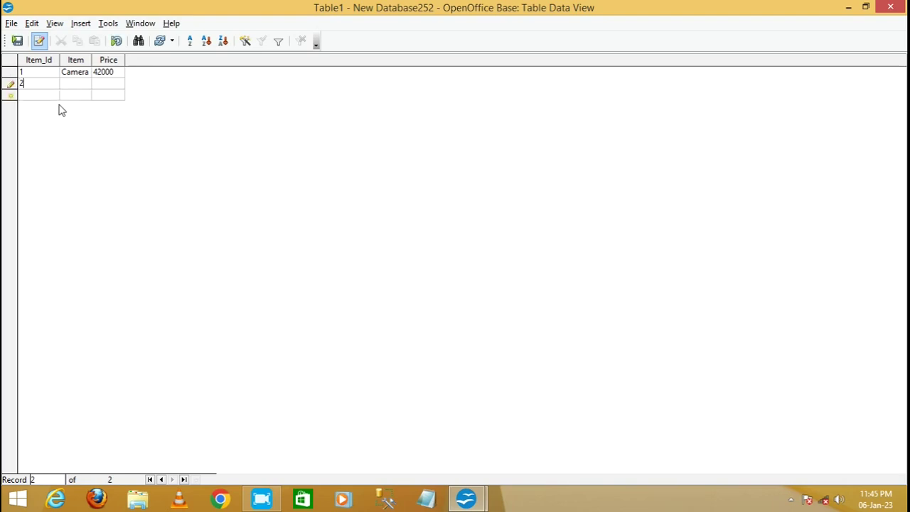
type("ipad ")
type("27000")
- Begin the third record with Item_Id 3 and Item calculator
left_click(39, 96)
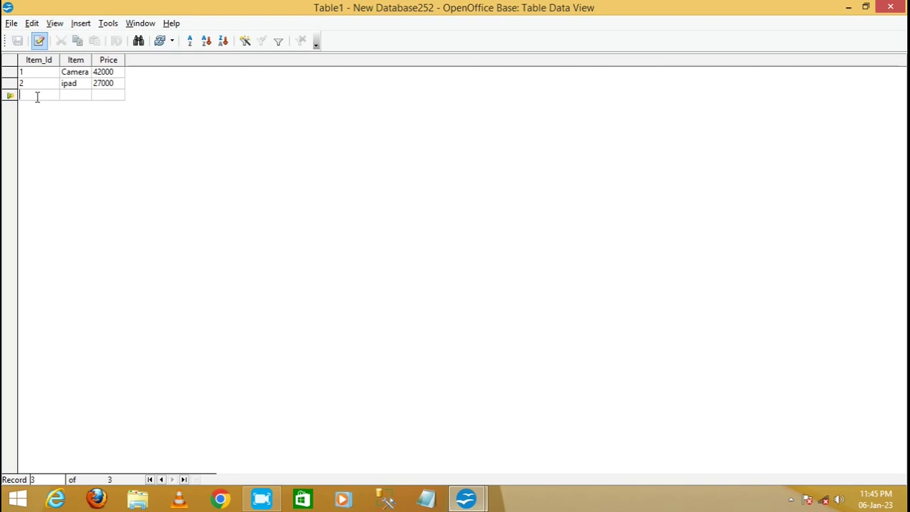
type("3")
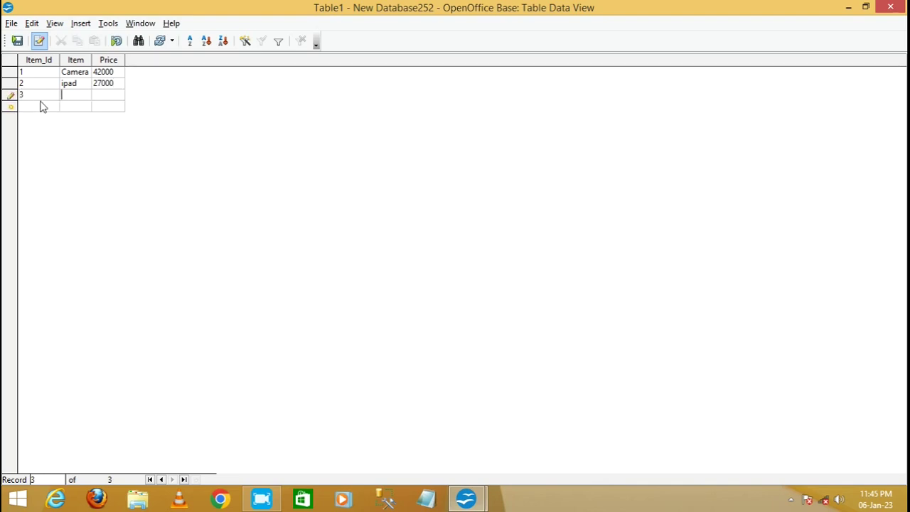
type("calc")
type("ula")
type("tor")
- Widen the Item and Price columns slightly and commit the calculator record
left_click_drag(92, 60, 102, 60)
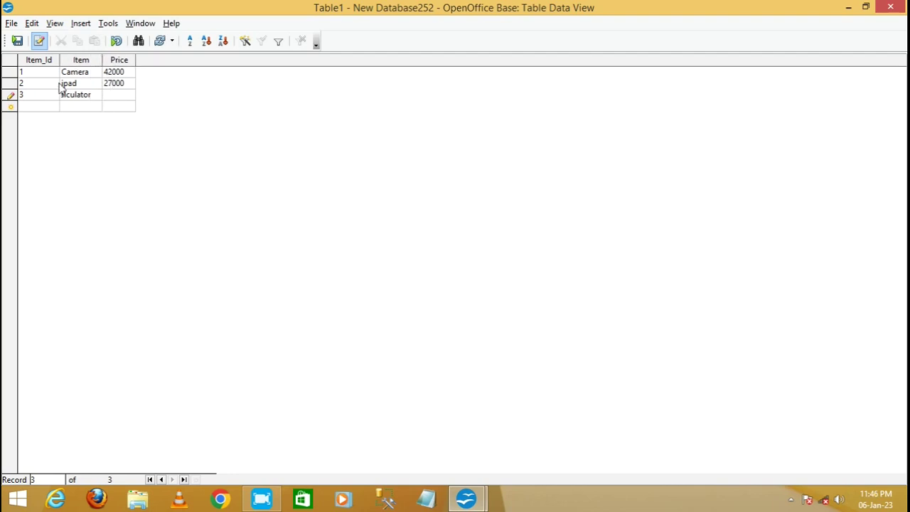
left_click_drag(136, 63, 141, 63)
key("Tab")
key("Up")
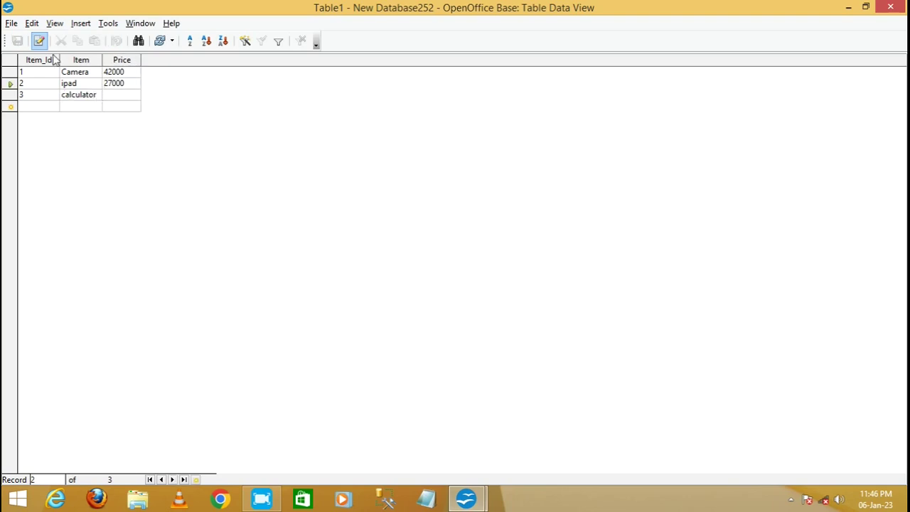
- Set the calculator record's Price to 10000
left_click(122, 98)
type("1000")
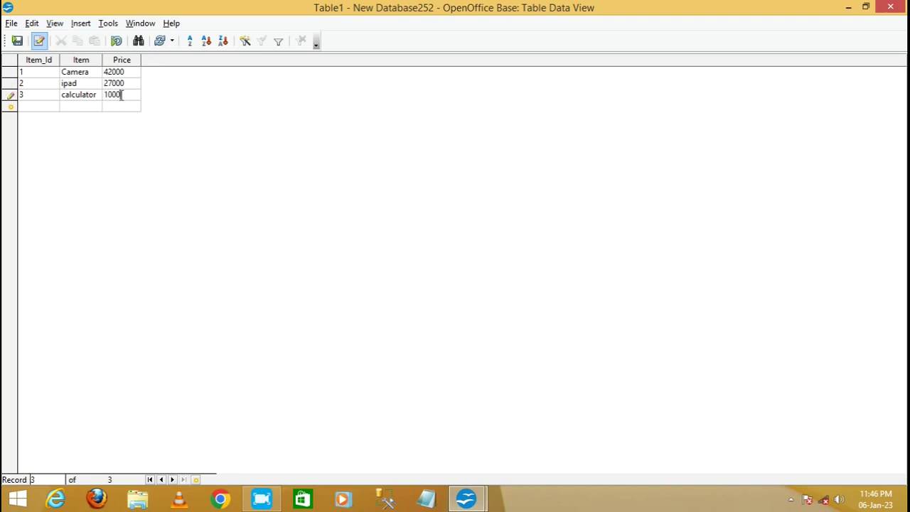
type("0")
- Enter the fourth record in Table1 with Item_Id 4, Item clock and Price 5000, and save it
left_click(49, 111)
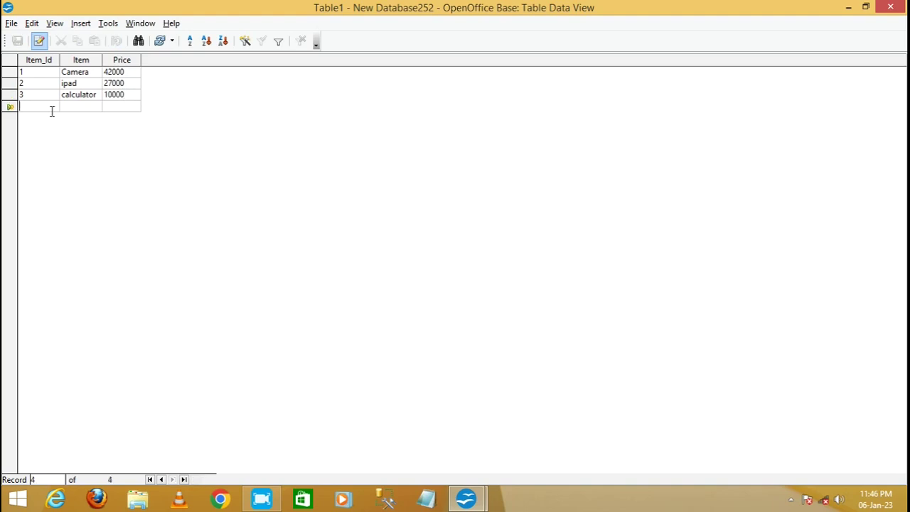
type("4")
key("Tab")
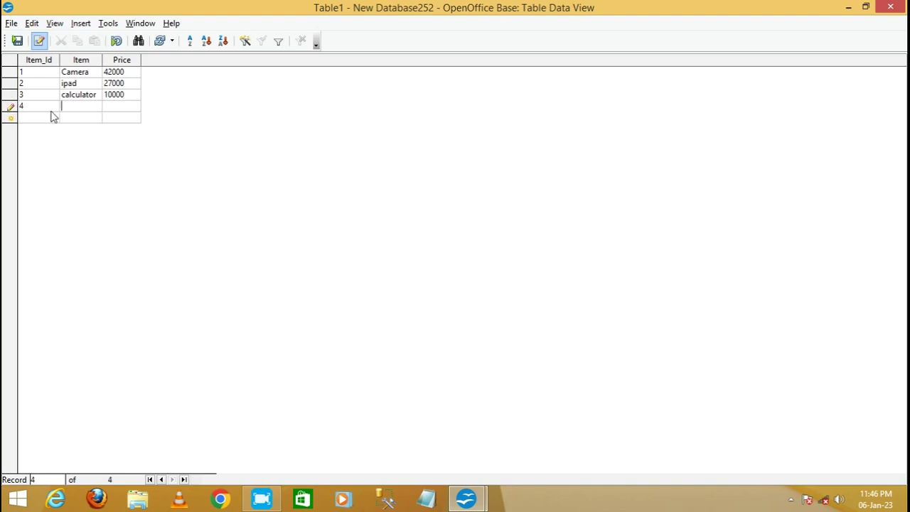
type("clock")
type("5000")
left_click(17, 40)
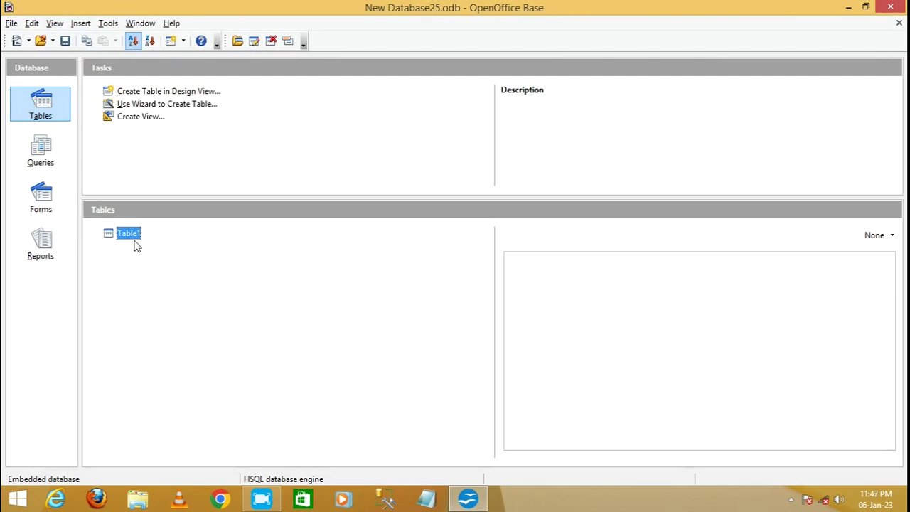
- Start a new query in Design View and add Table1 as its source
left_click(41, 151)
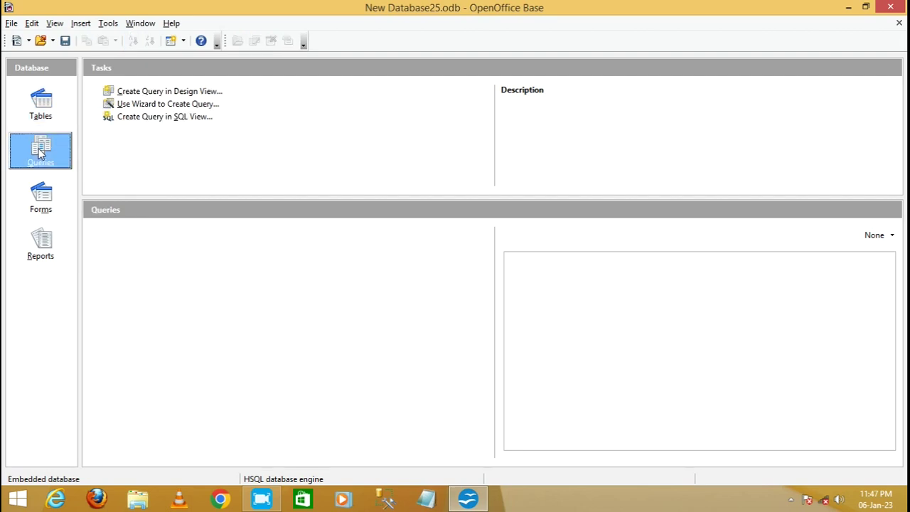
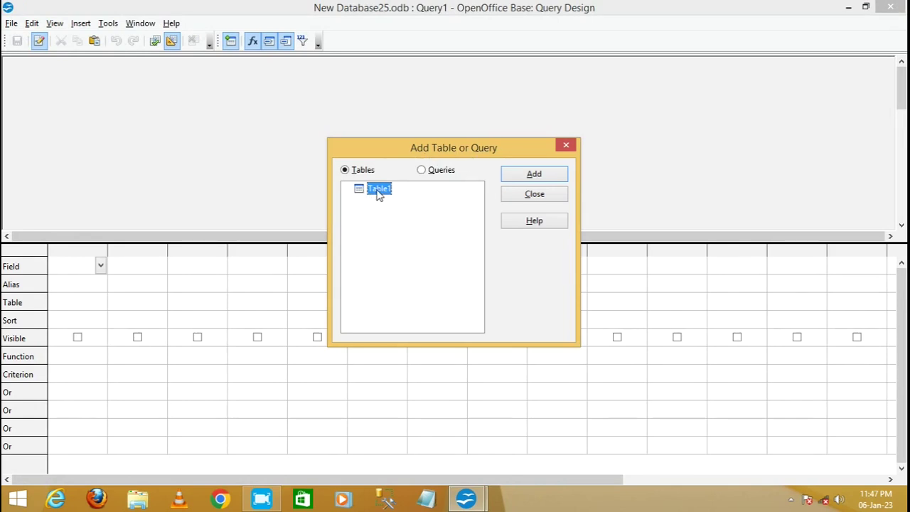
left_click(519, 179)
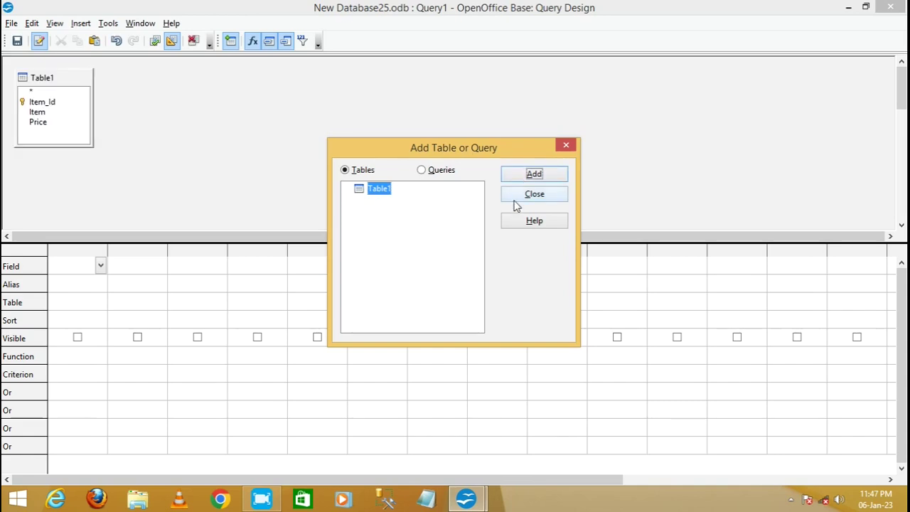
left_click(514, 195)
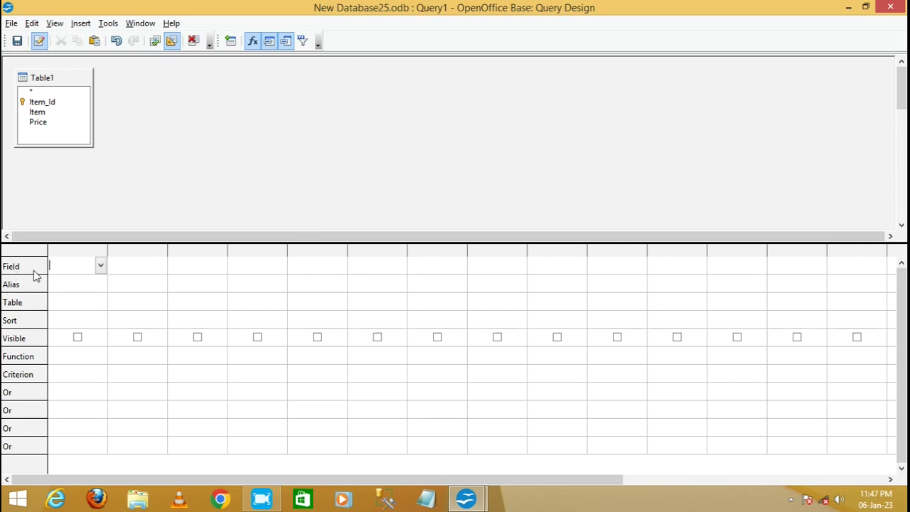
- Add the Item_Id, Item and Price fields of Table1 to the first three query columns
left_click(89, 271)
left_click(100, 267)
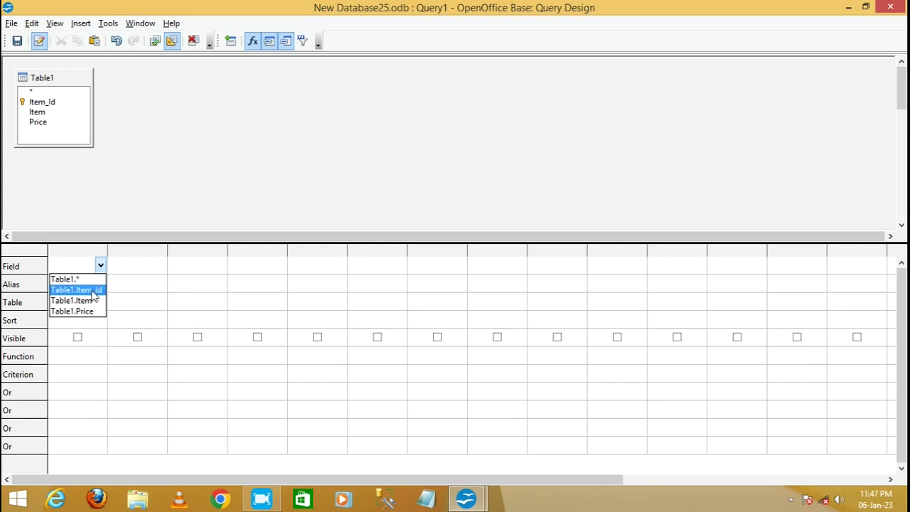
left_click(96, 290)
left_click(155, 272)
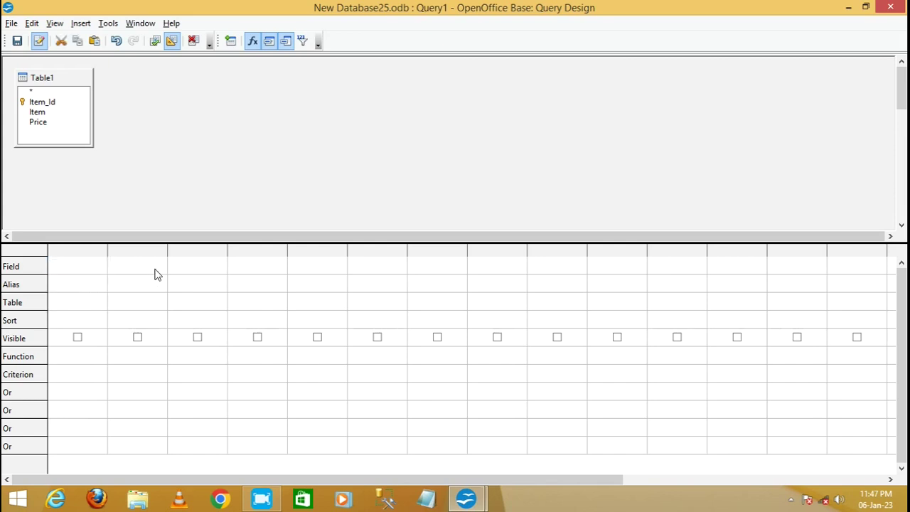
left_click(163, 268)
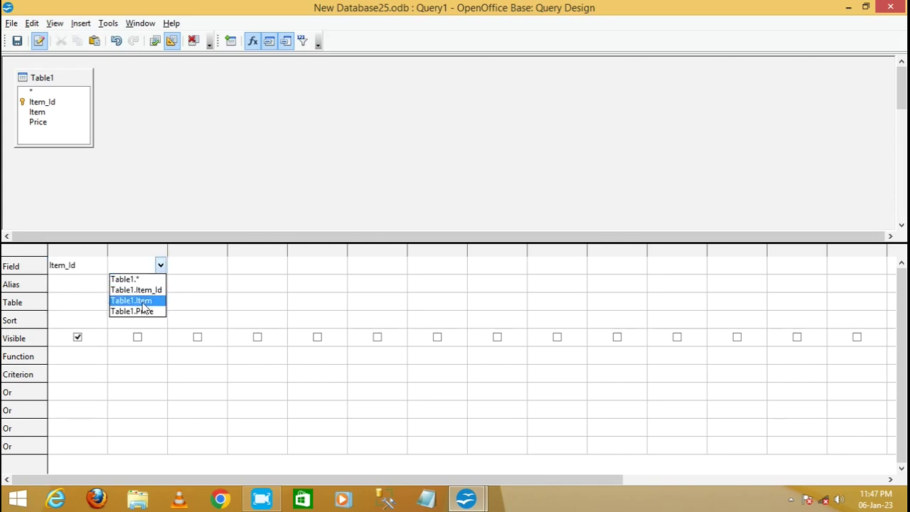
left_click(142, 304)
left_click(199, 266)
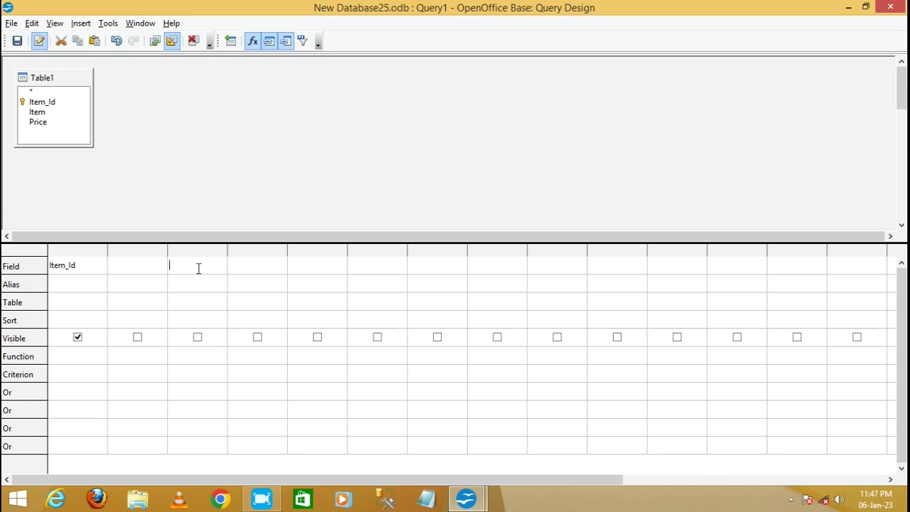
left_click(220, 265)
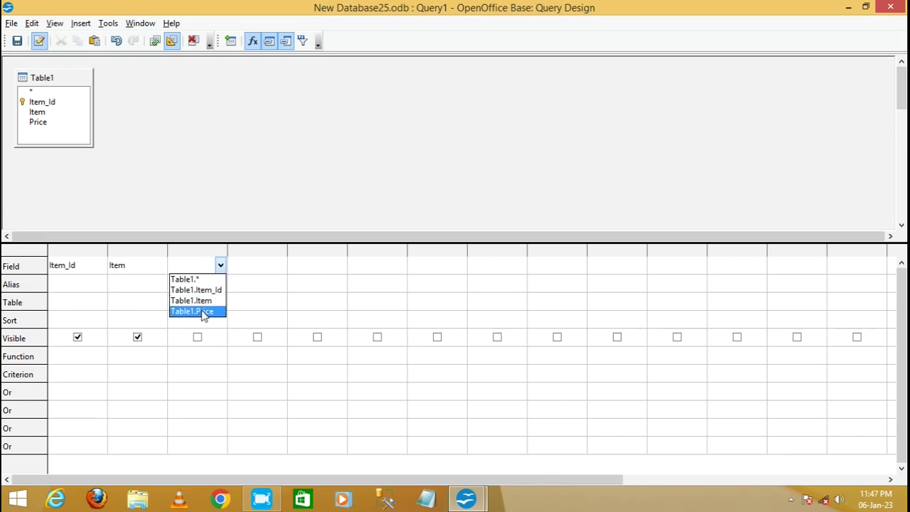
left_click(204, 313)
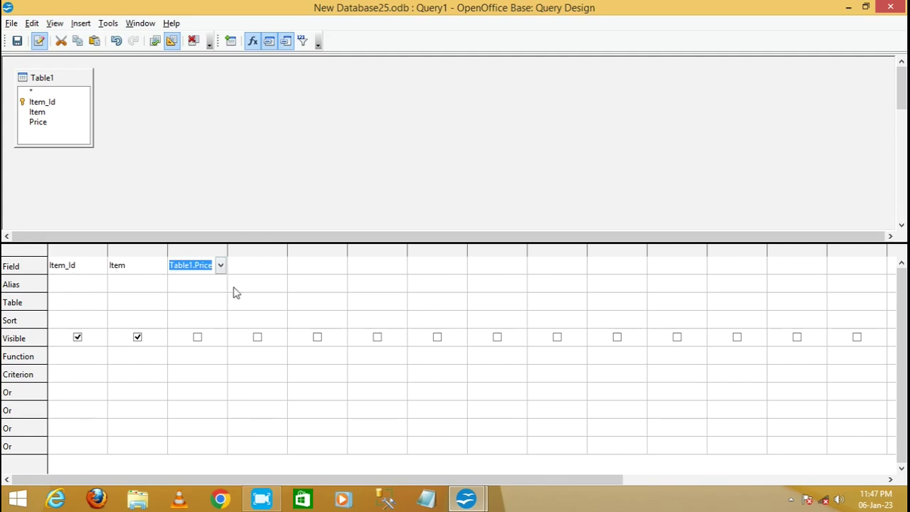
- Widen the query's Price column and set its criterion to >=20000 and <=30000
left_click(180, 379)
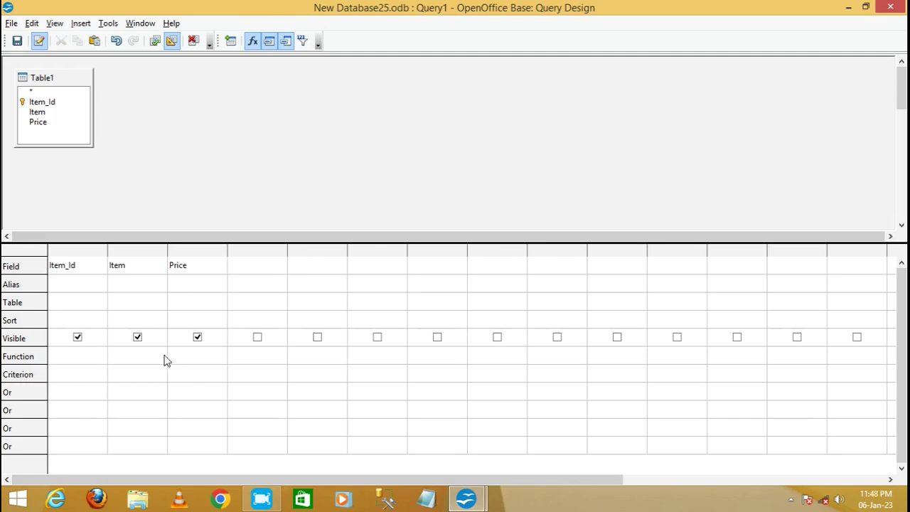
left_click_drag(228, 250, 264, 252)
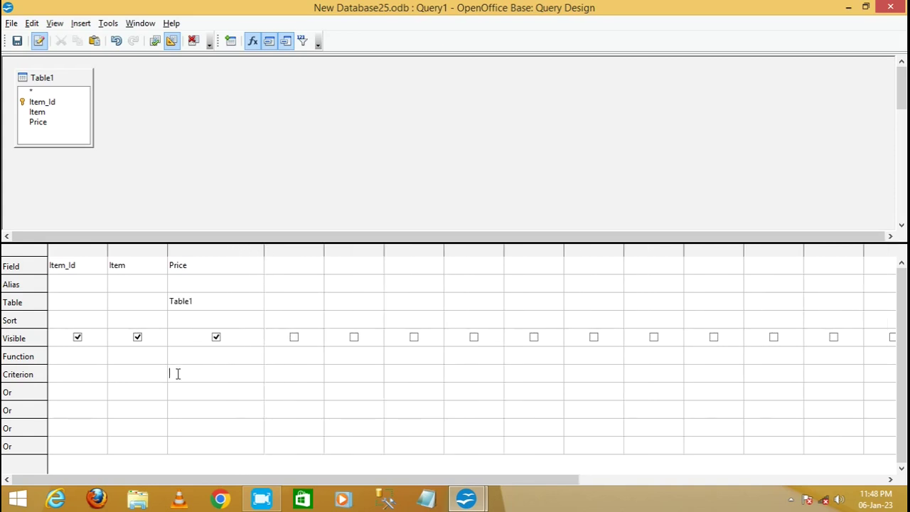
type("3")
type("2000")
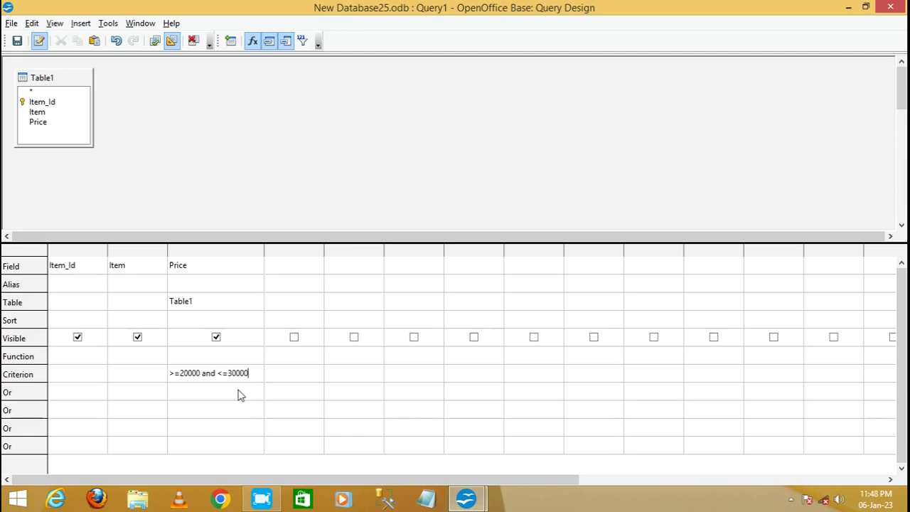
- Sort the query by Item_Id in ascending order
left_click(81, 322)
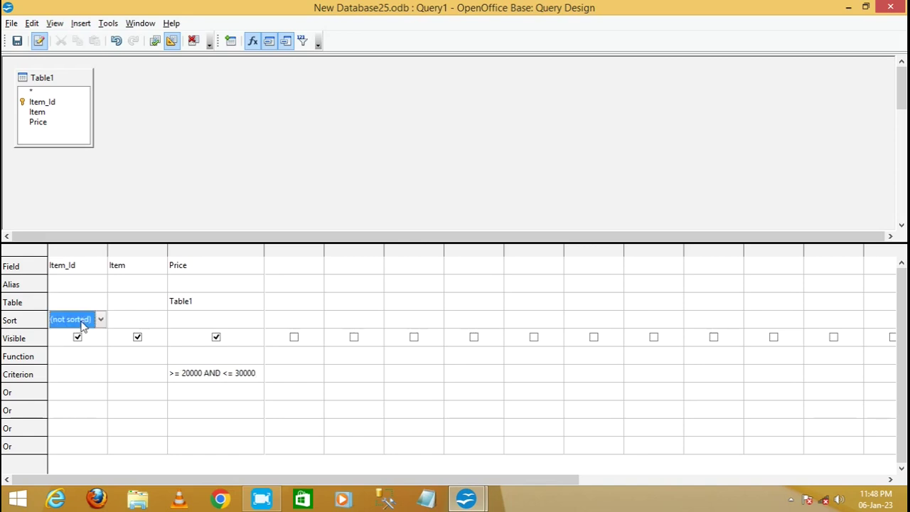
left_click(99, 321)
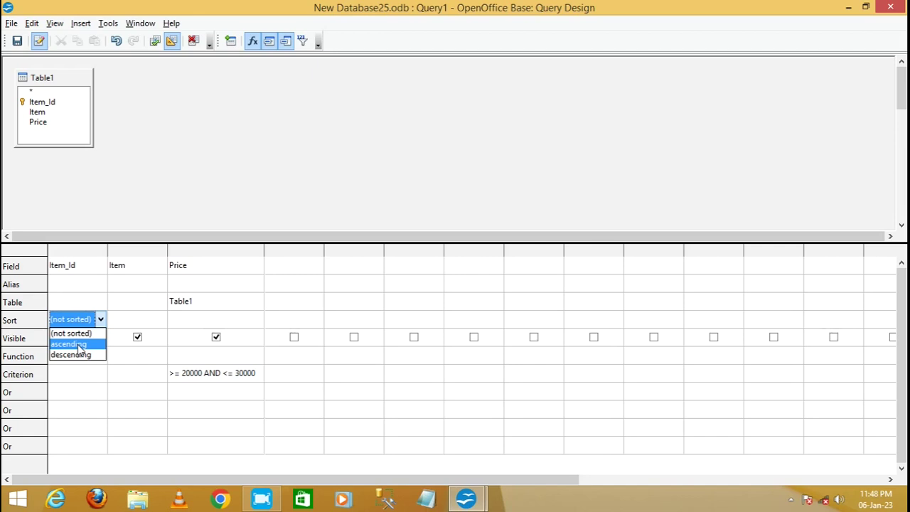
left_click(80, 346)
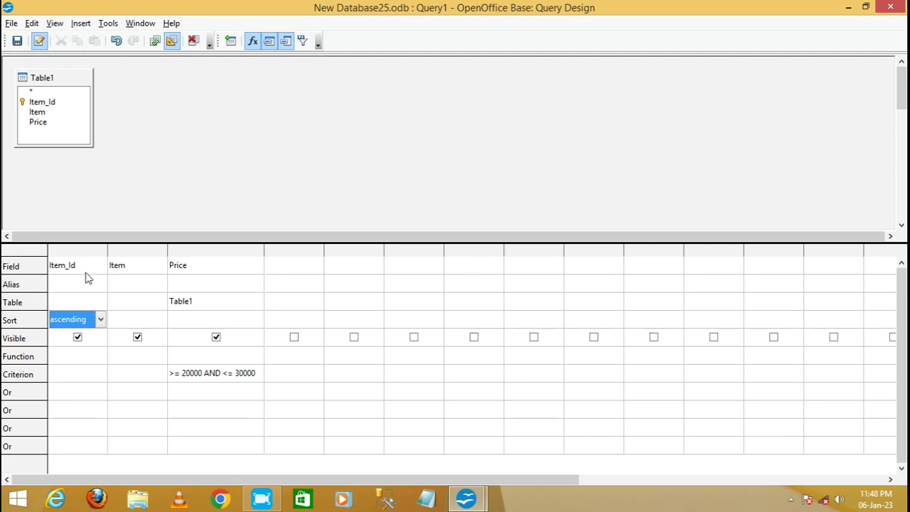
- Save the query as Query1 and close its design window
left_click(11, 24)
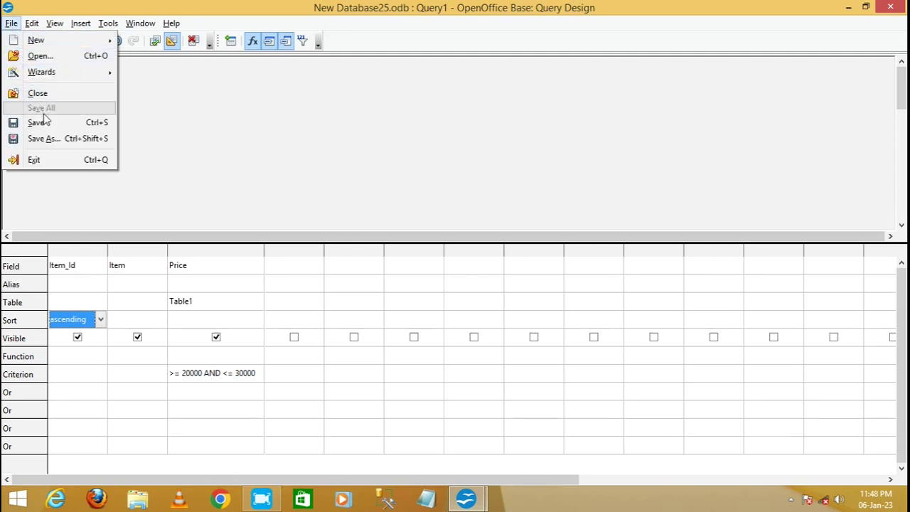
left_click(46, 127)
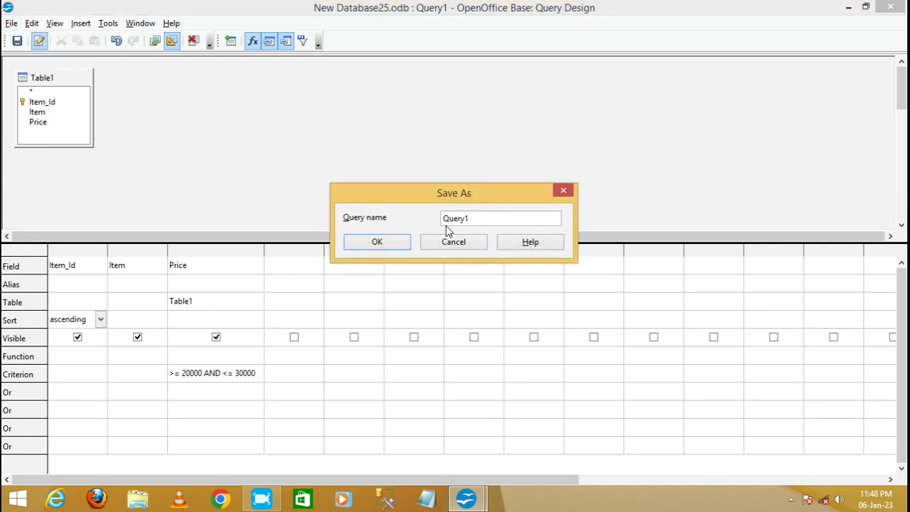
left_click(359, 244)
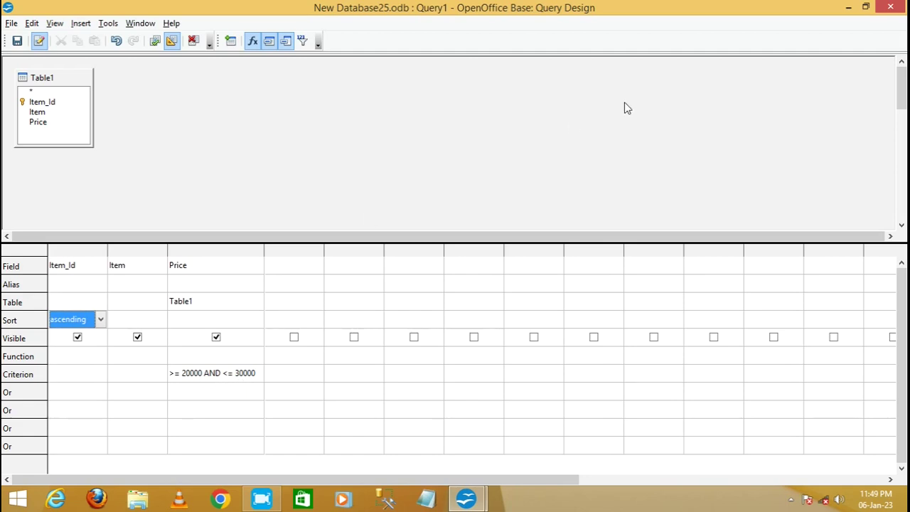
left_click(889, 7)
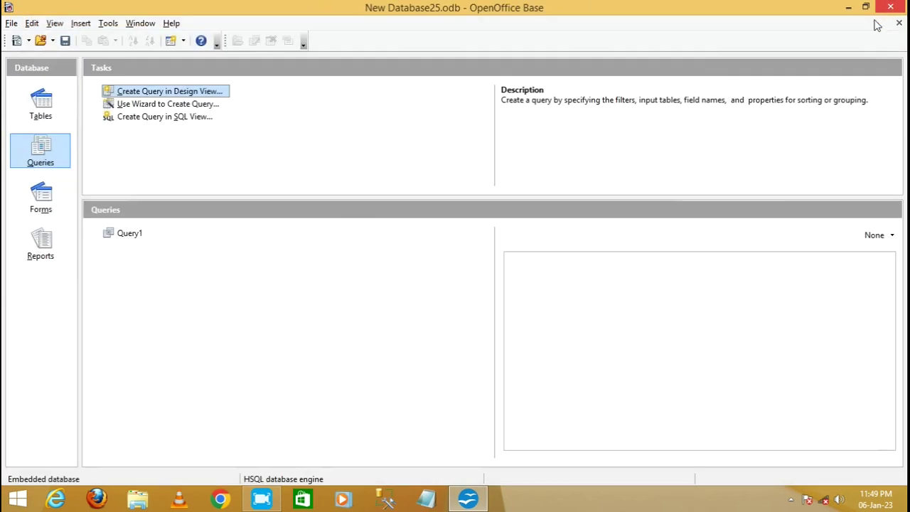
- Run Query1 to check which records meet the price criterion, and close the result
left_click(118, 238)
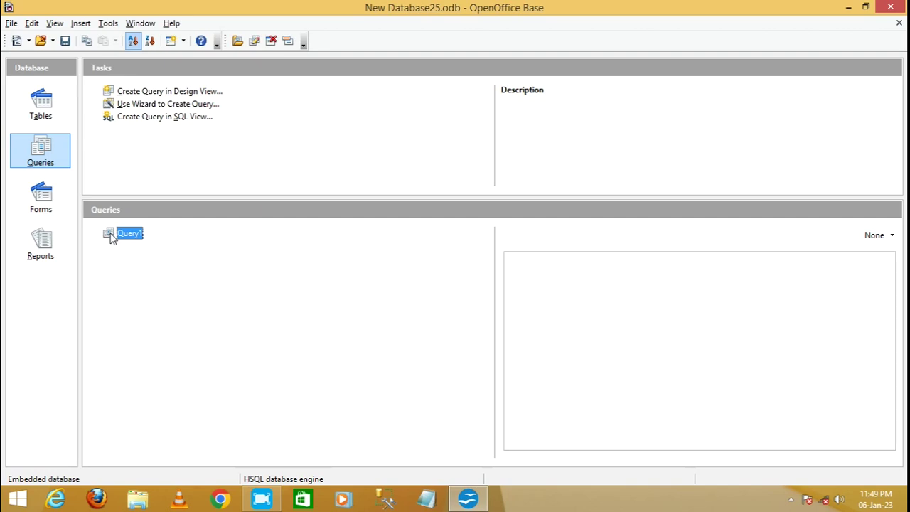
double_click(111, 238)
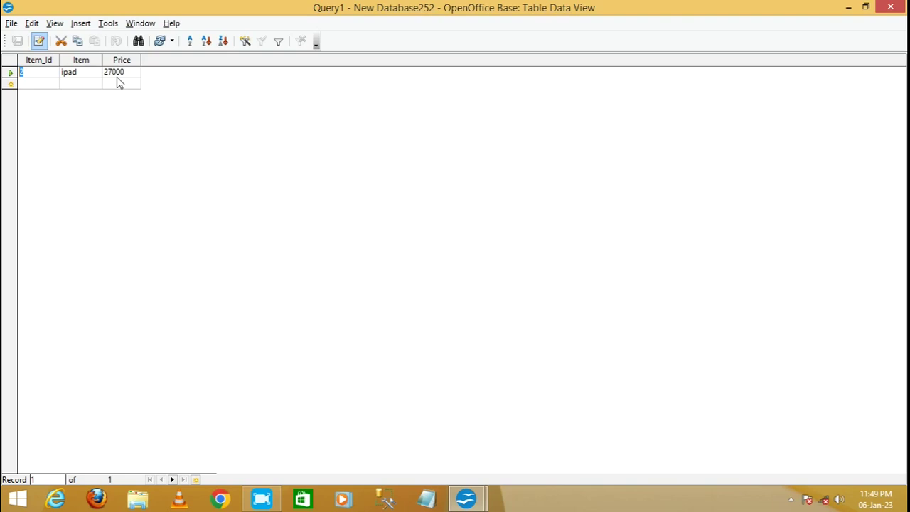
left_click(890, 7)
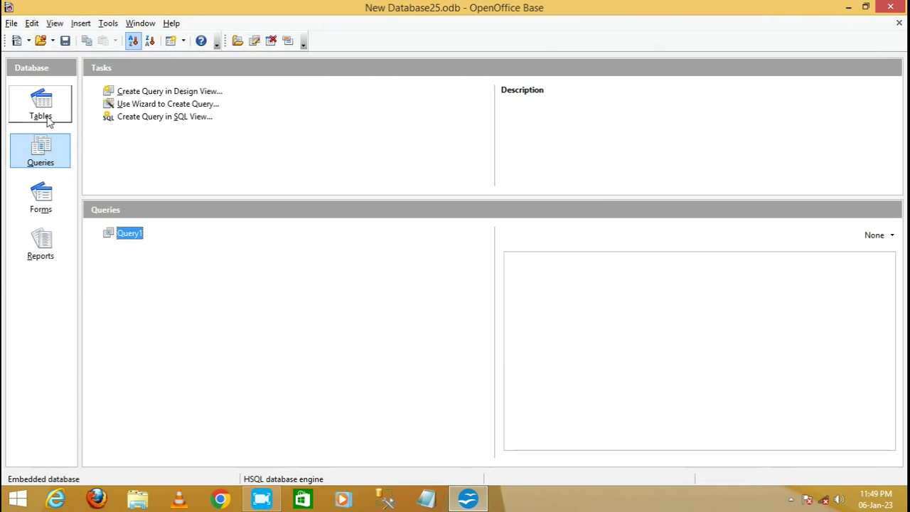
- Add a fifth record to Table1 with Item_Id 5, Item Tablet and Price 23000, save it and close the table
left_click(44, 114)
double_click(107, 235)
left_click(30, 120)
type("5")
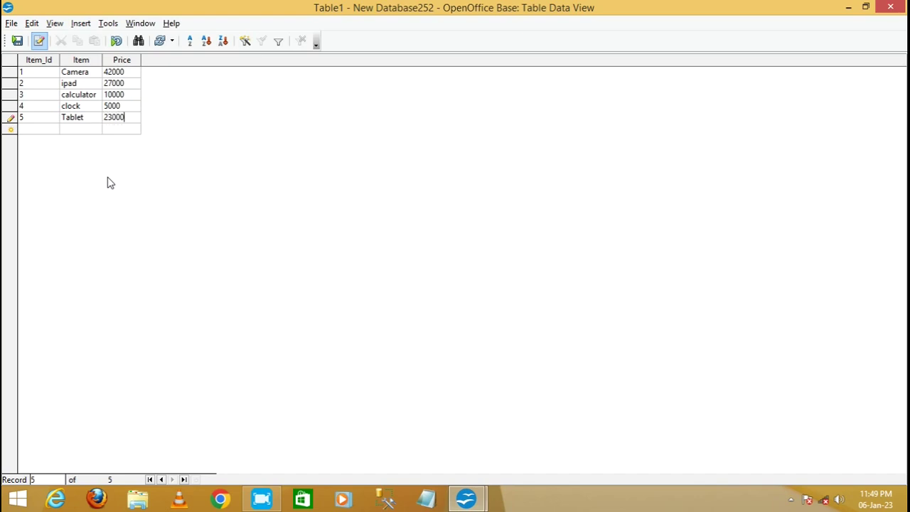
left_click(17, 42)
left_click(889, 10)
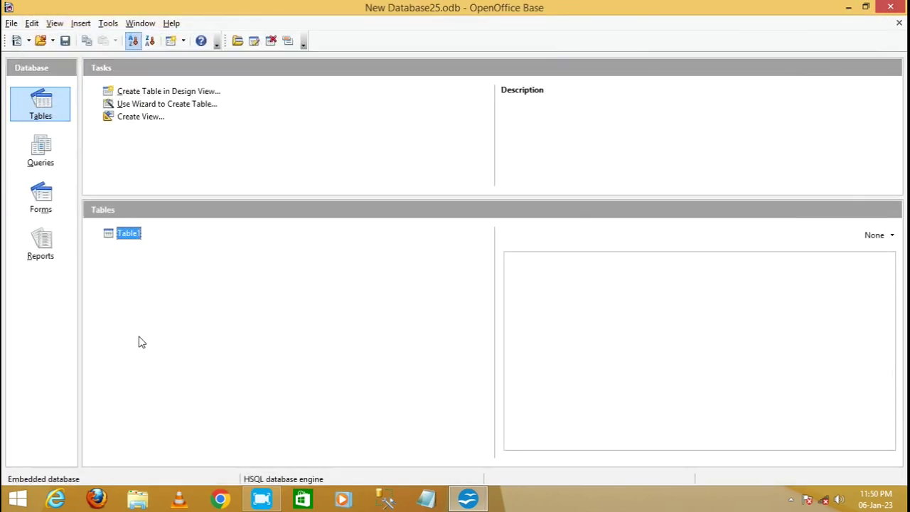
- Run Query1 again to check its result against the updated Table1 data
left_click(44, 153)
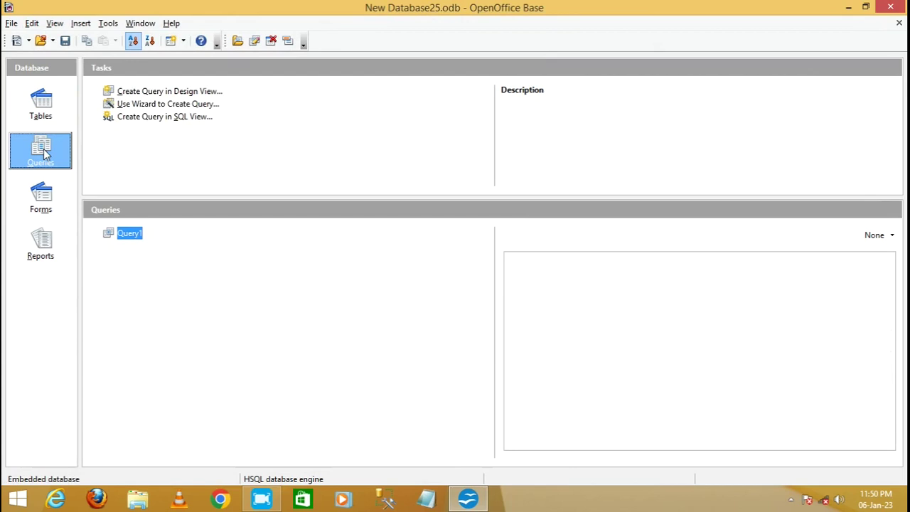
left_click(105, 241)
double_click(105, 240)
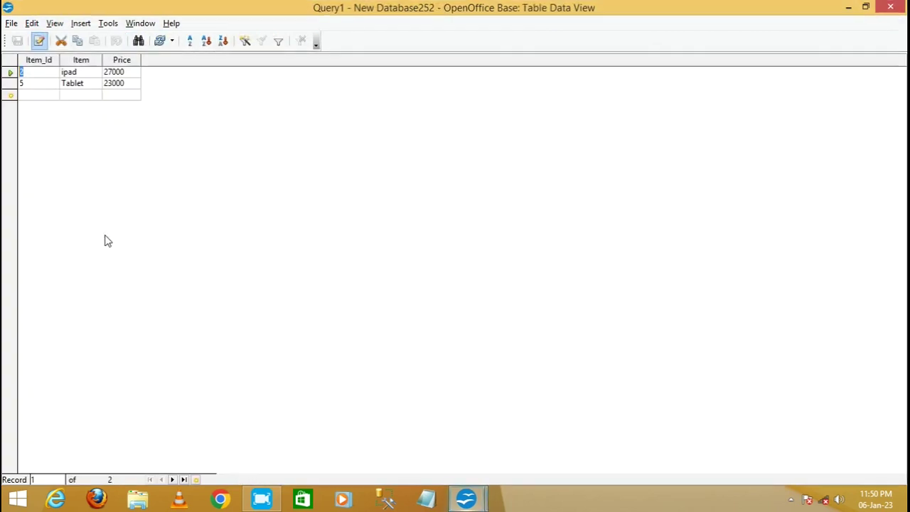